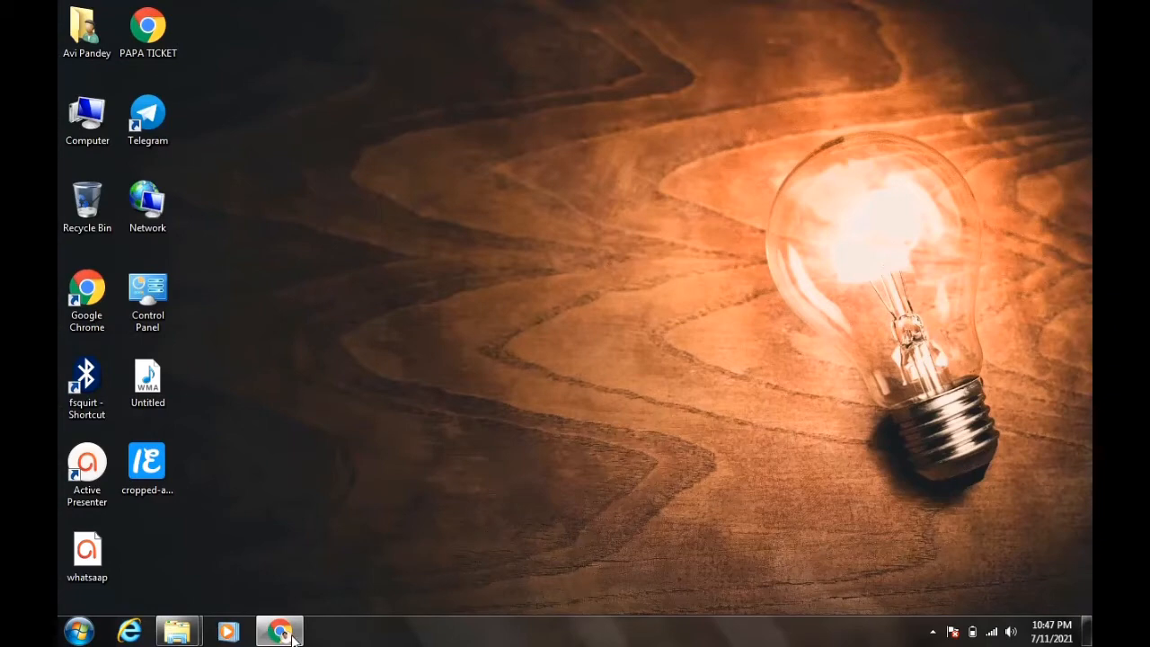
- Open the Local Disk (E:) folder in File Explorer to view the Windows 7 disc image and Rufus files
click(274, 633)
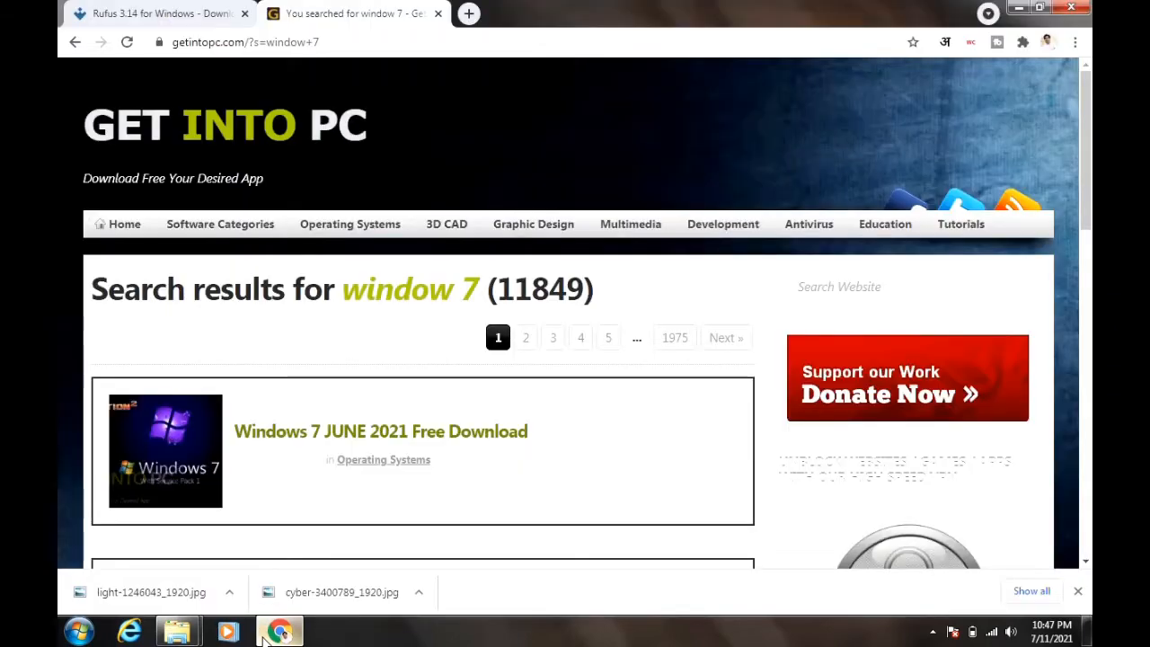
mouse_move(190, 632)
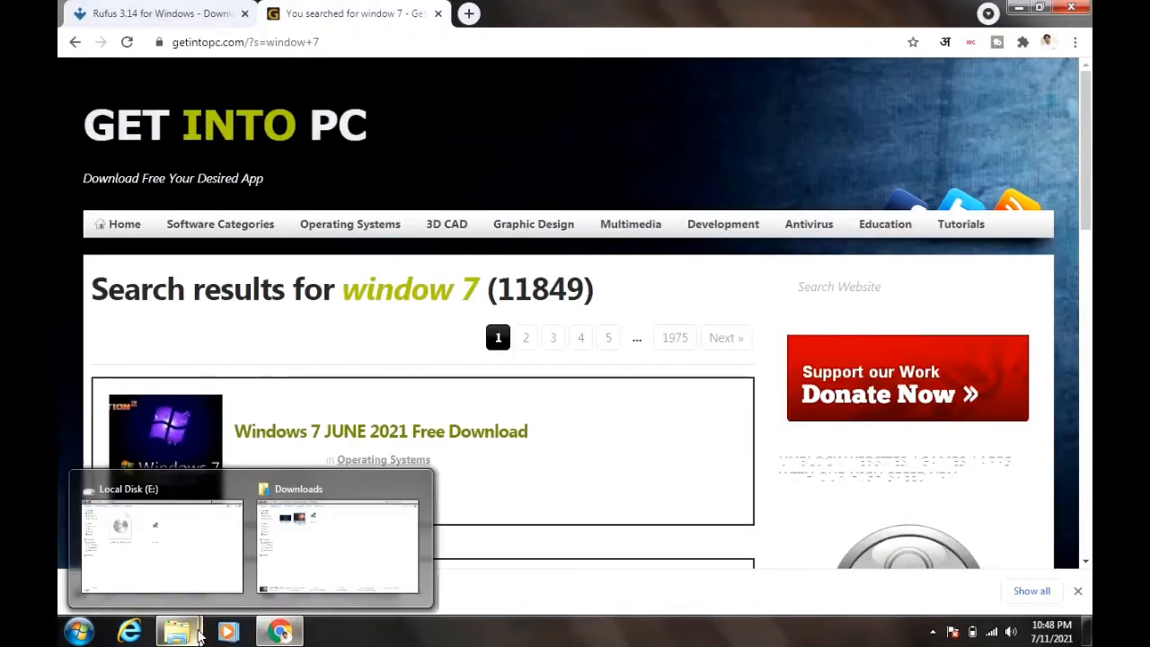
click(202, 564)
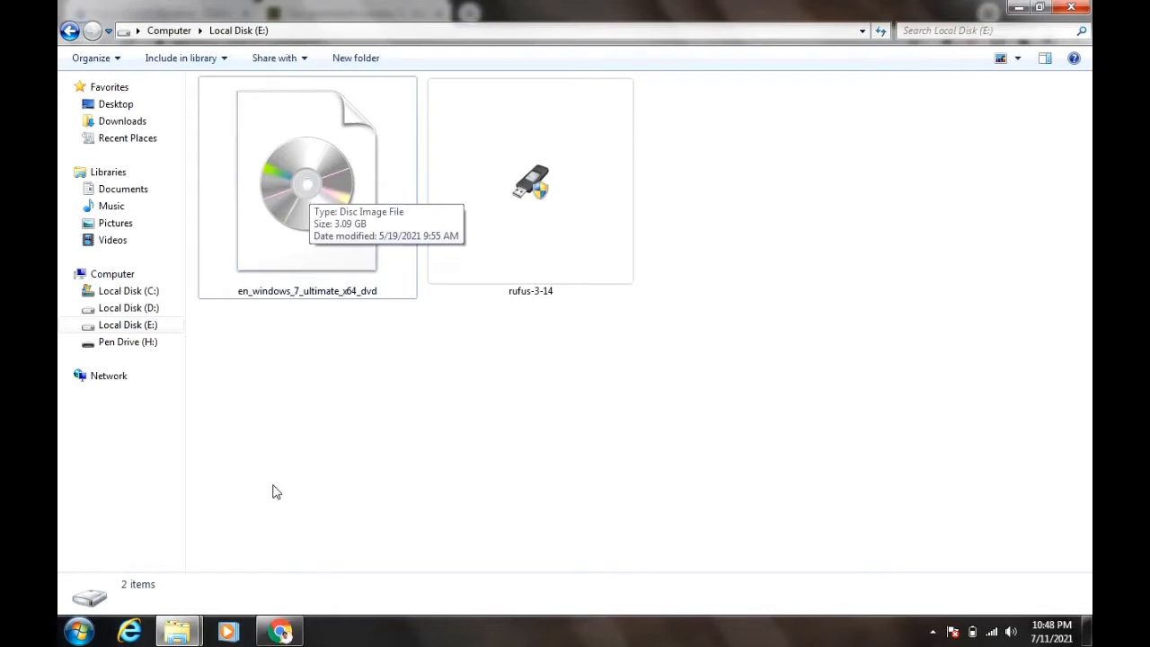
- Switch to Chrome, search the Get Into PC site for "window 7" and look through the Windows 7 download results
click(279, 631)
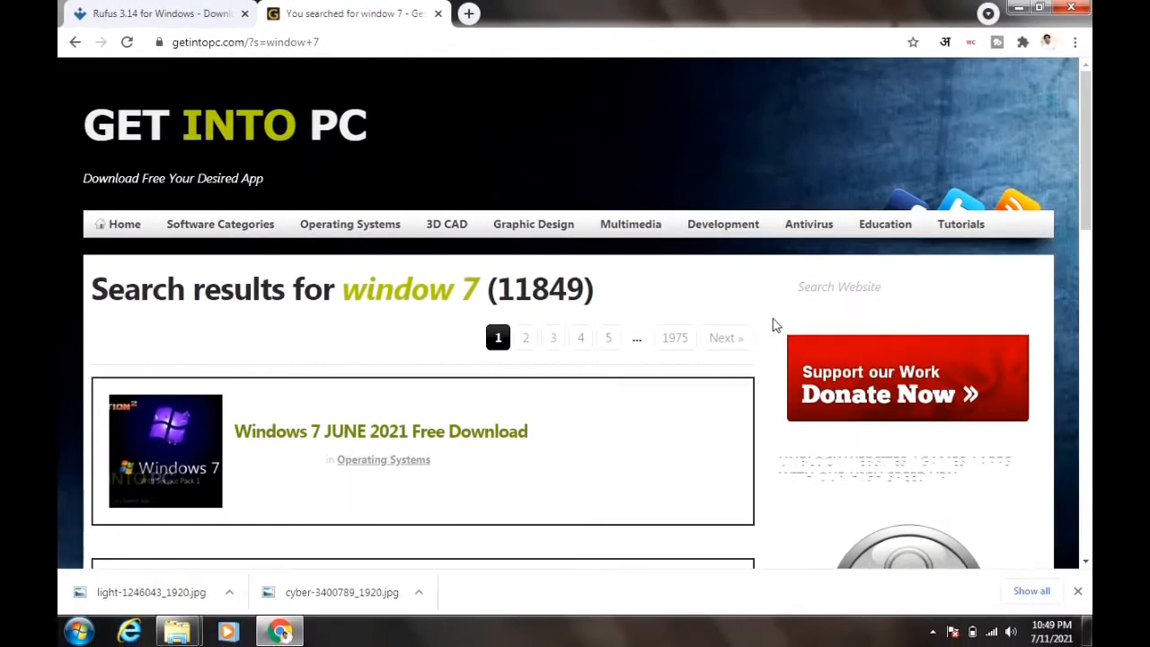
click(816, 285)
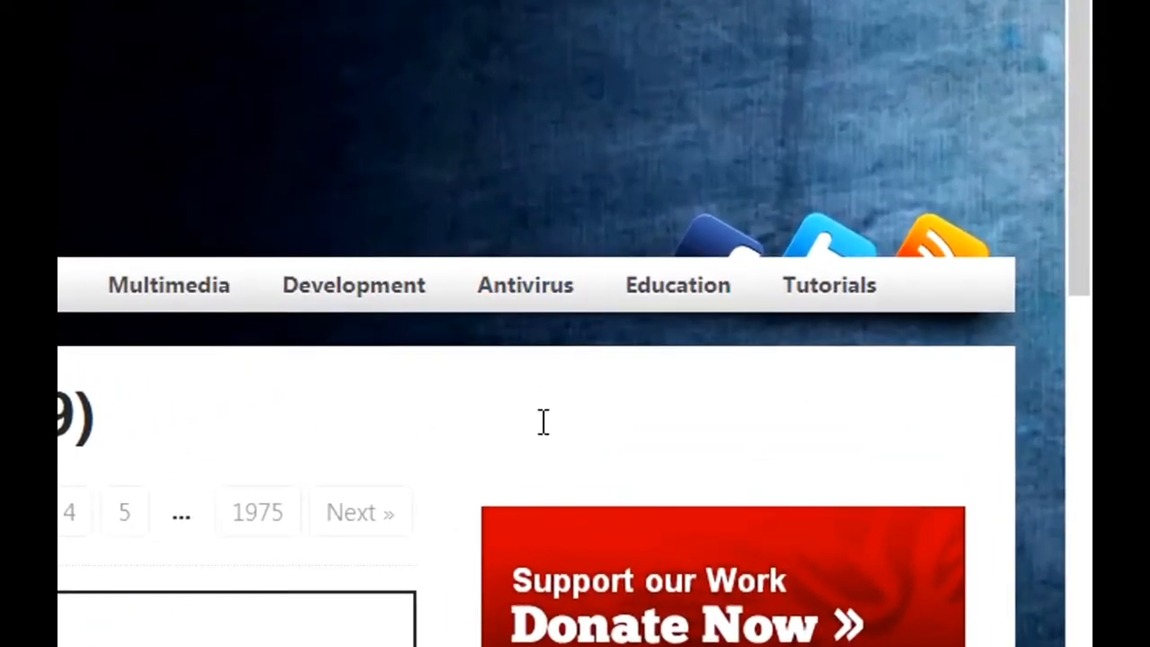
text(window 7)
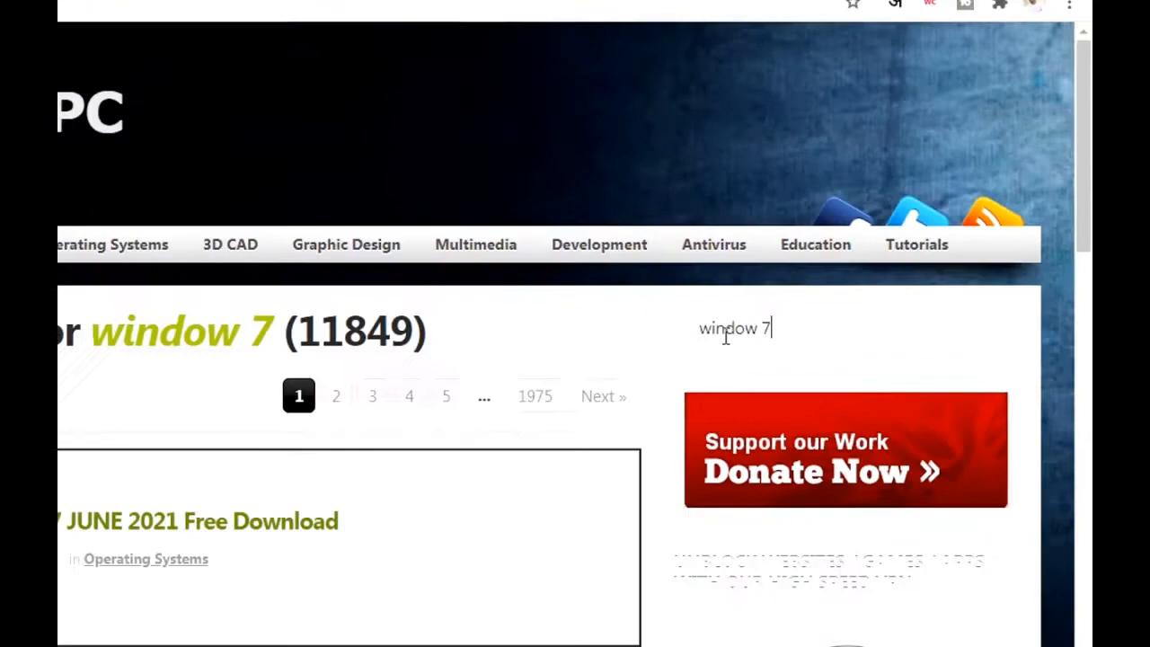
key(Return)
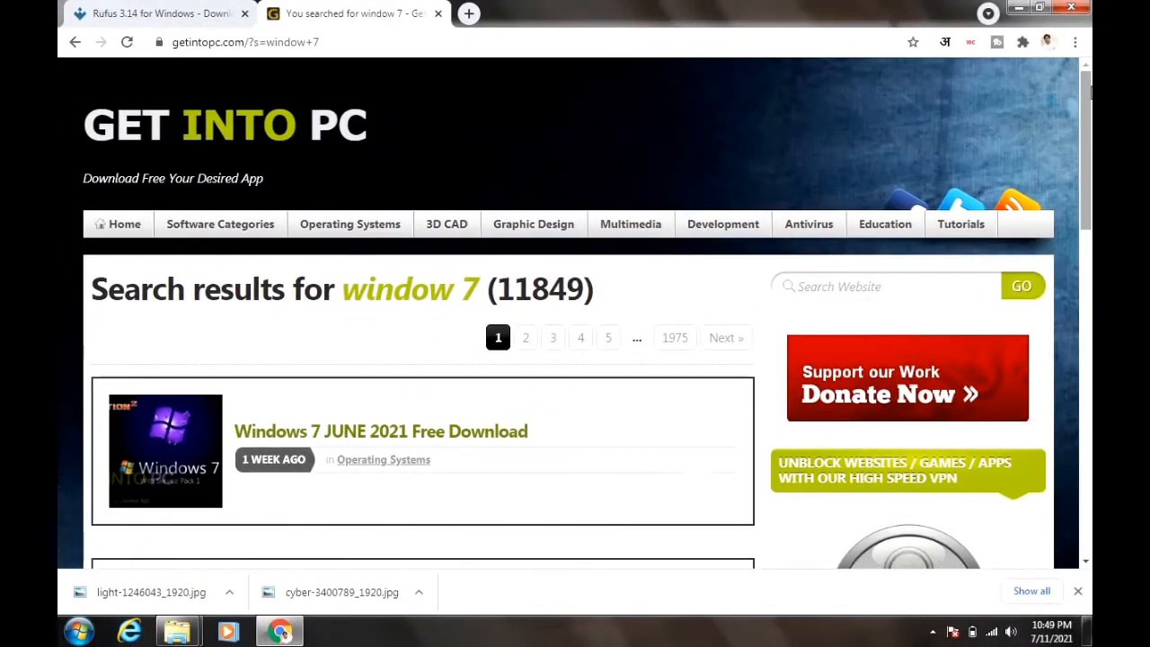
scroll(817, 292, down, 1)
scroll(580, 170, down, 2)
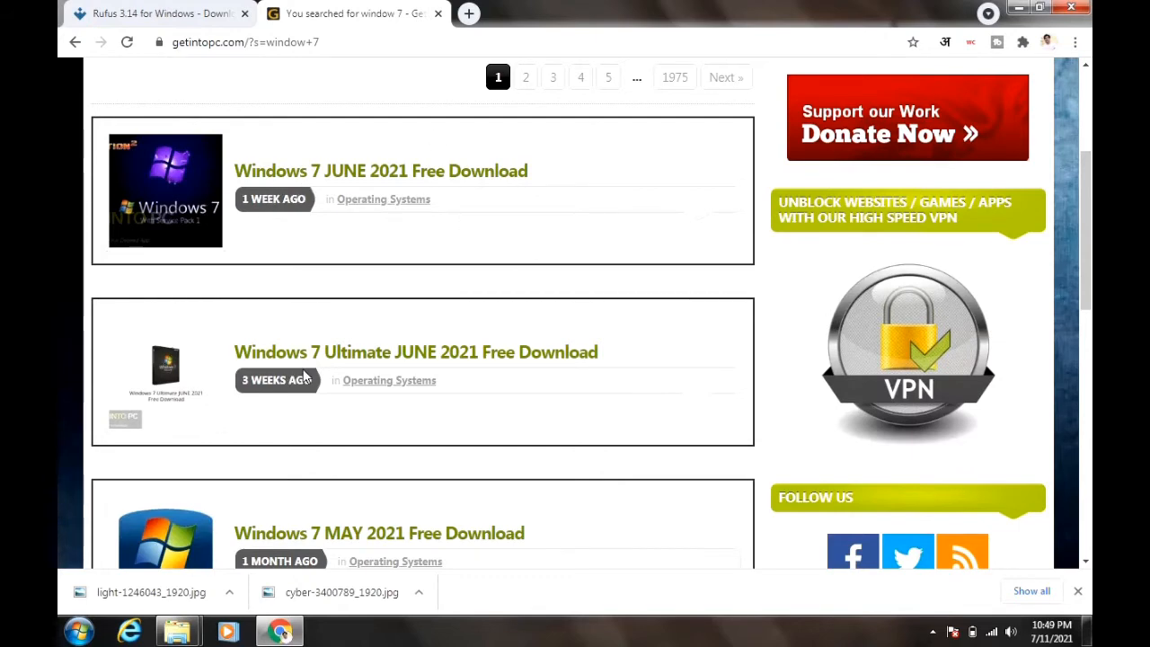
drag(1086, 237, 1090, 358)
scroll(1091, 359, down, 2)
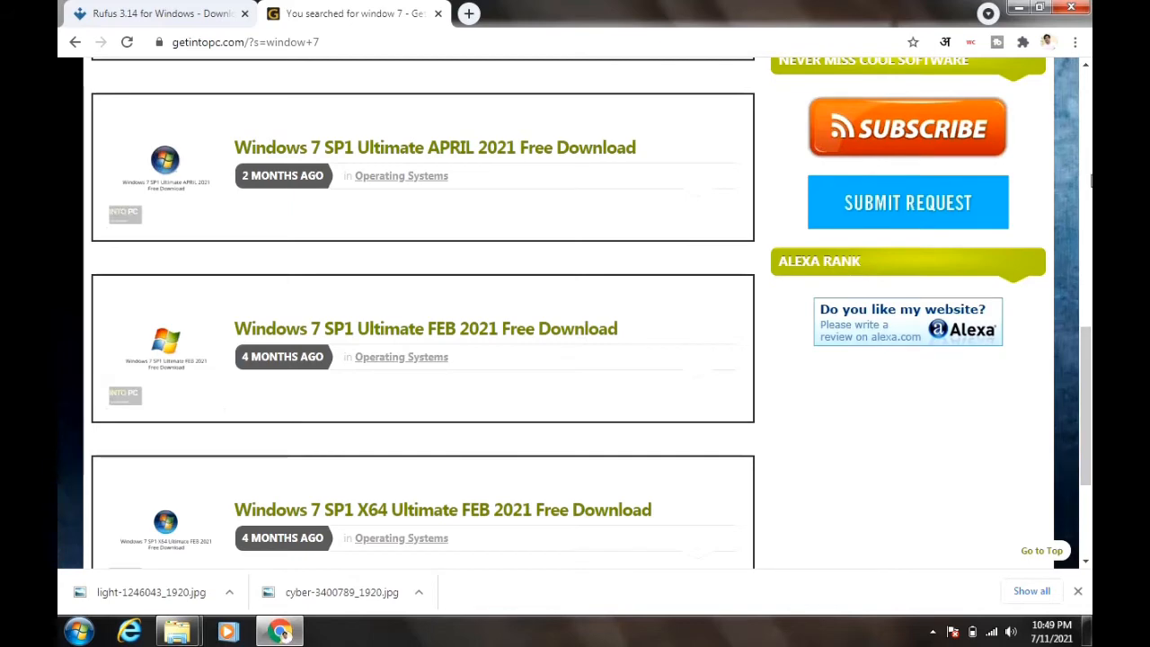
drag(1087, 357, 1087, 102)
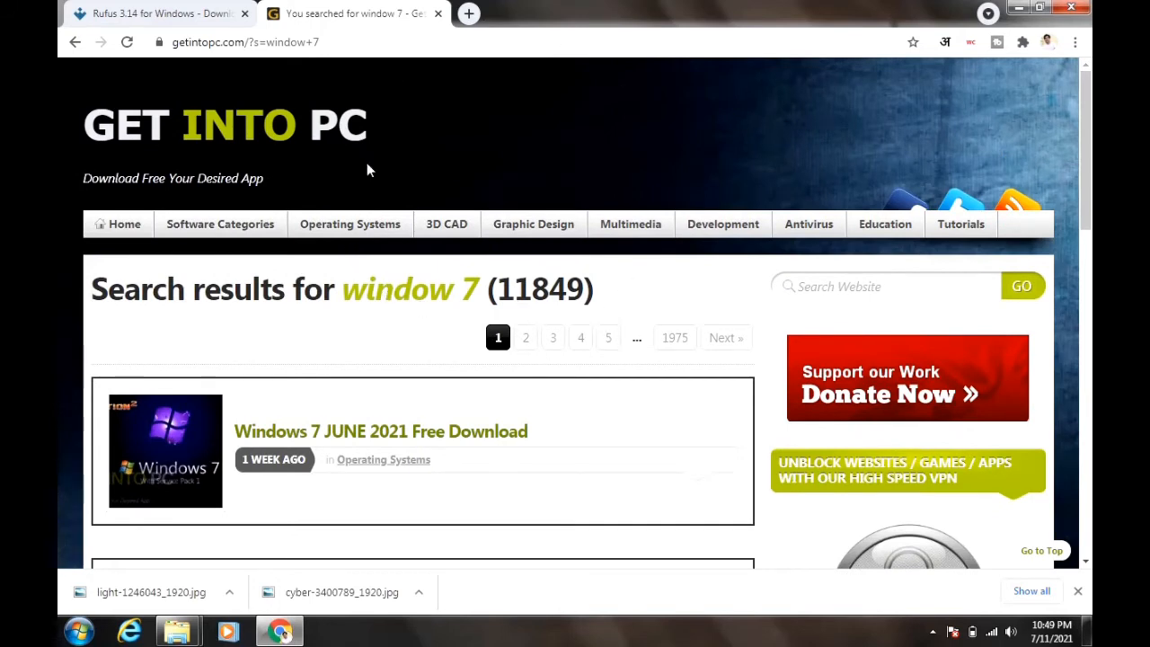
- Search Google for "rufus latest version" and open the Uptodown download page for Rufus 3.14 for Windows
click(171, 13)
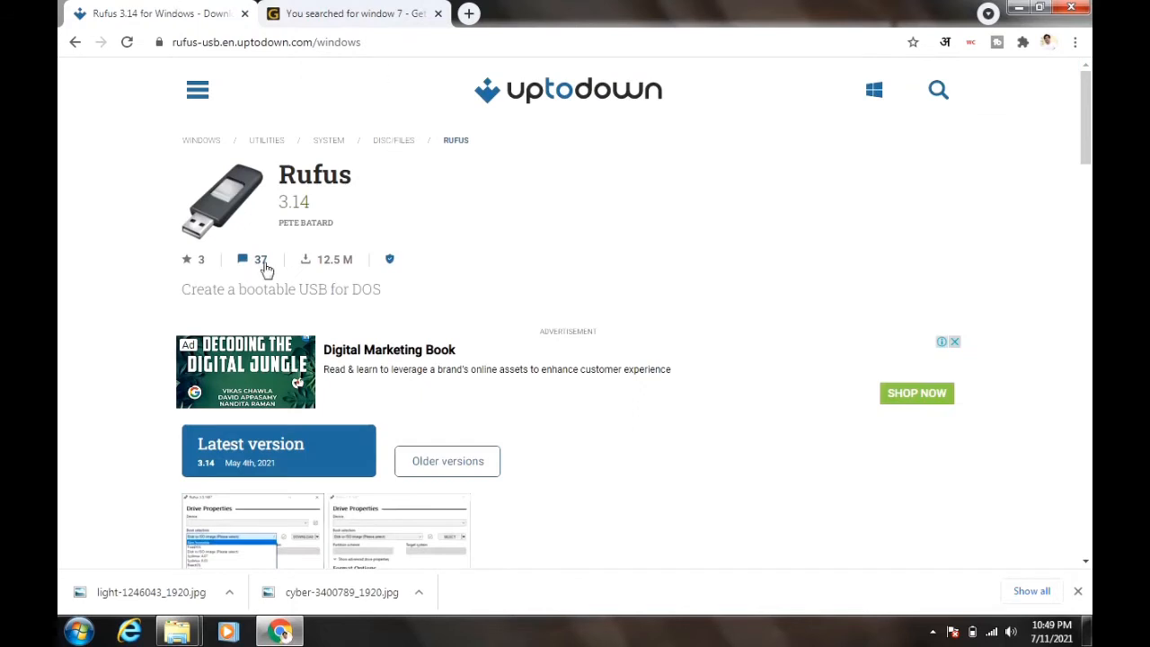
click(249, 45)
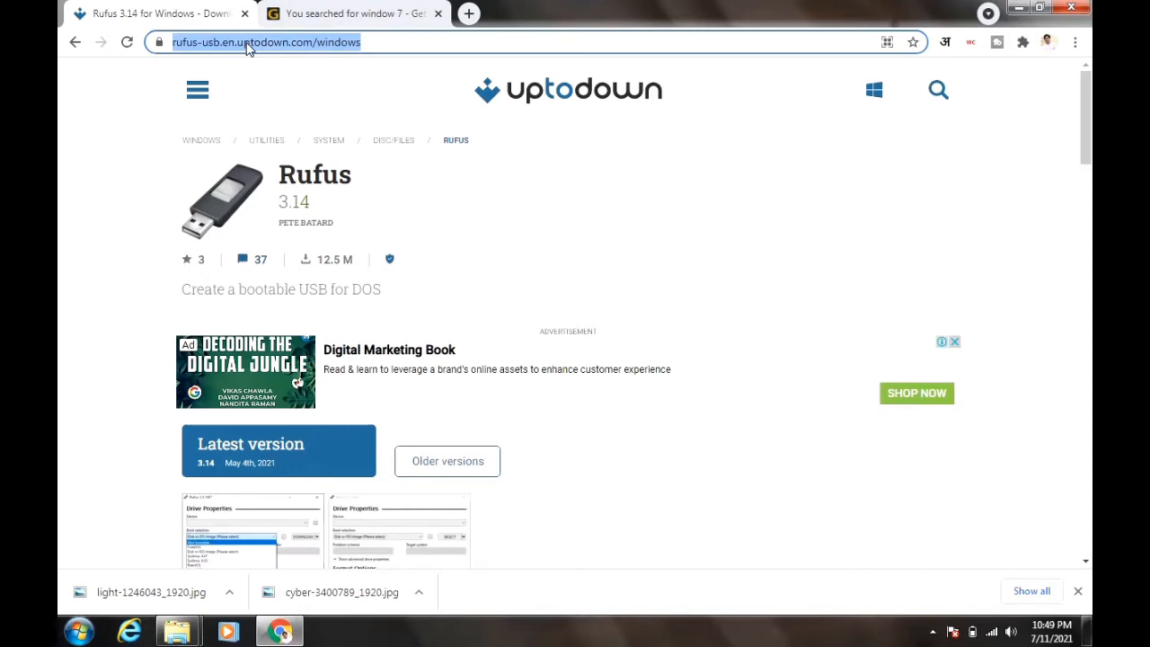
text(r)
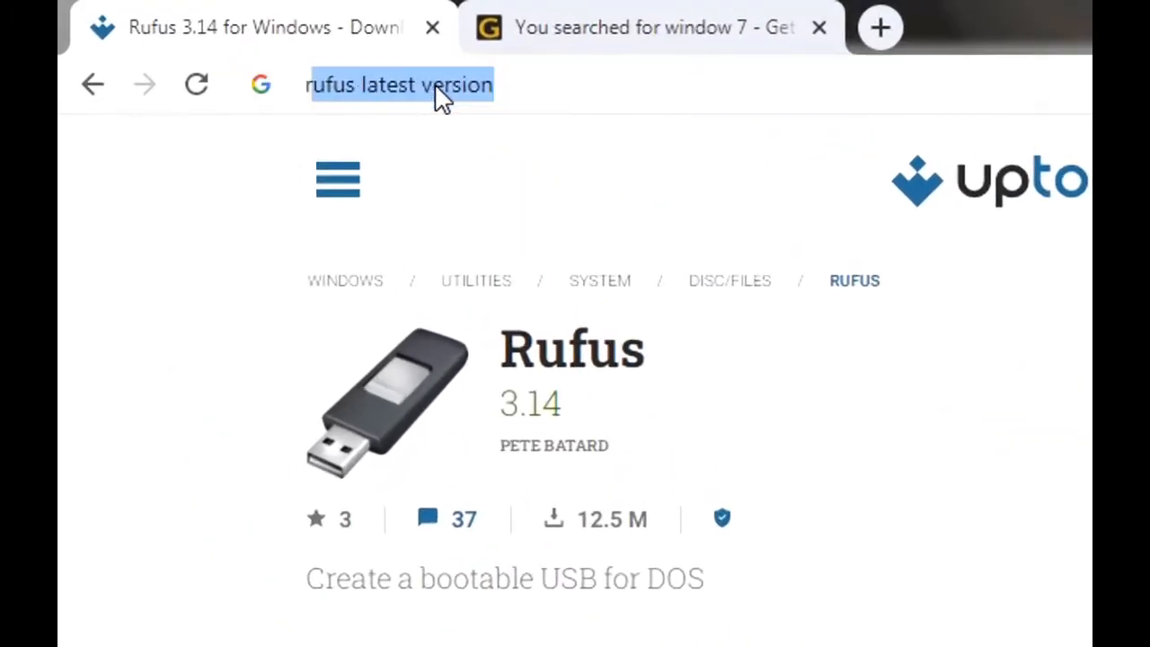
text(ufus)
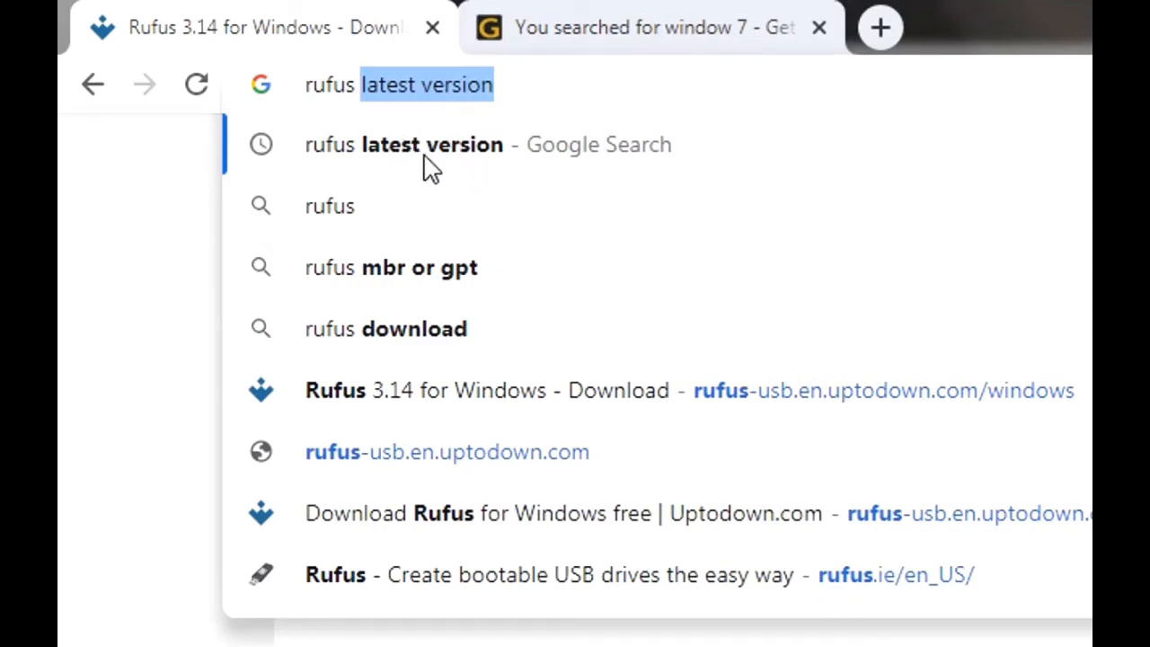
click(458, 142)
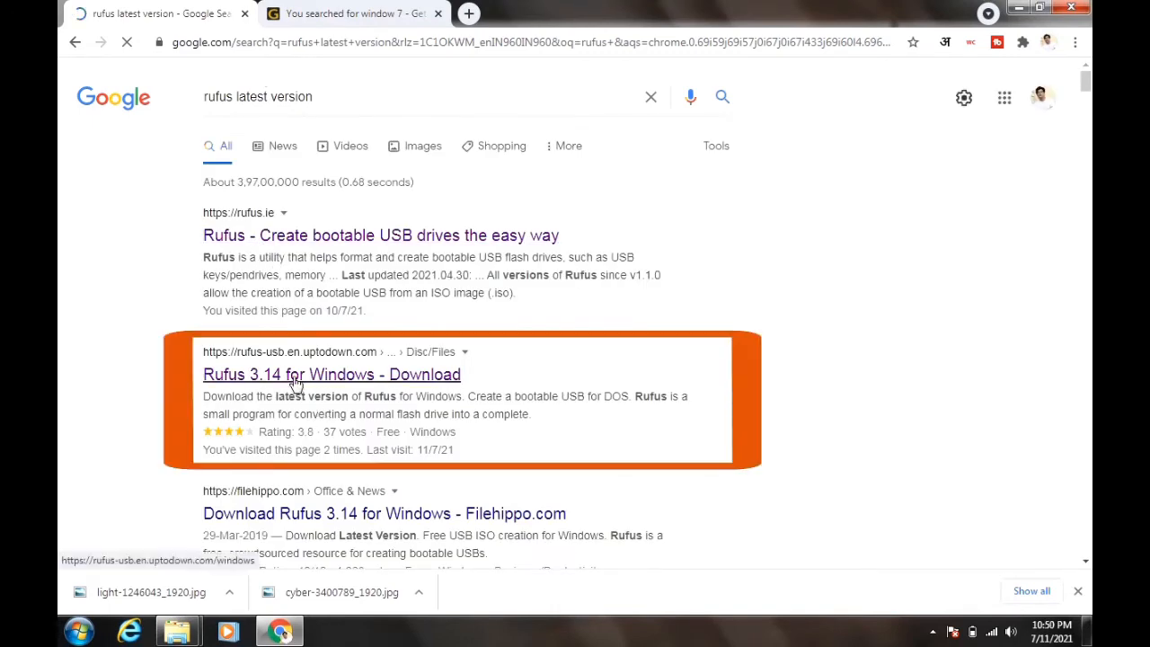
click(295, 381)
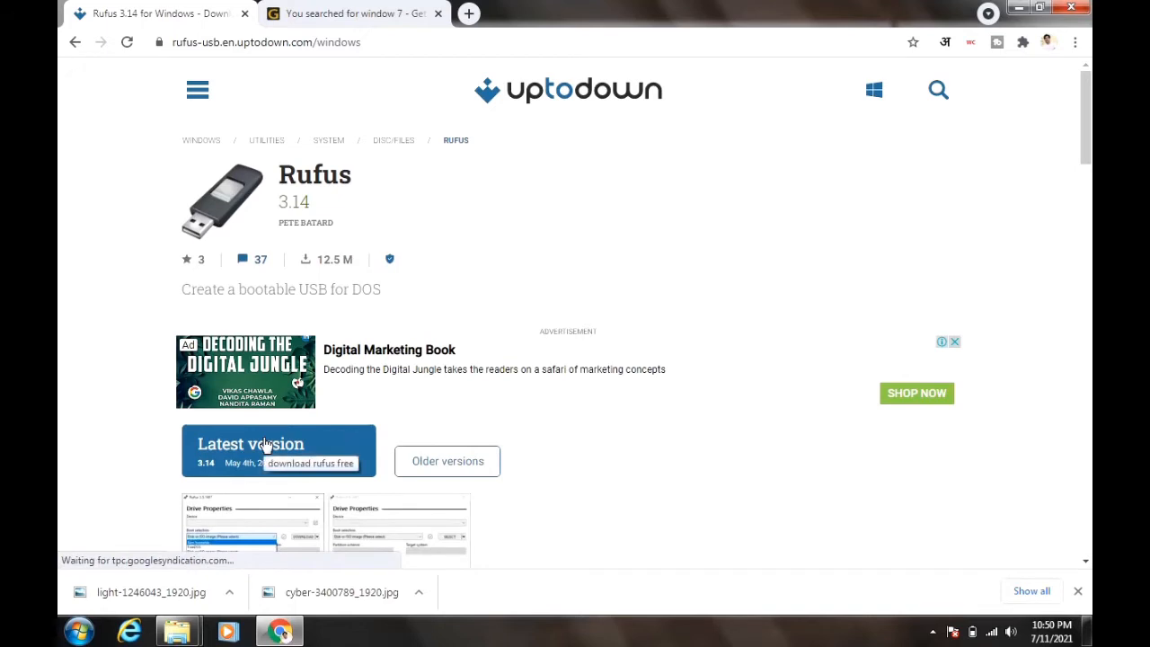
- Return to the Local Disk (E:) folder in File Explorer and run rufus-3-14 as administrator
click(332, 13)
click(164, 9)
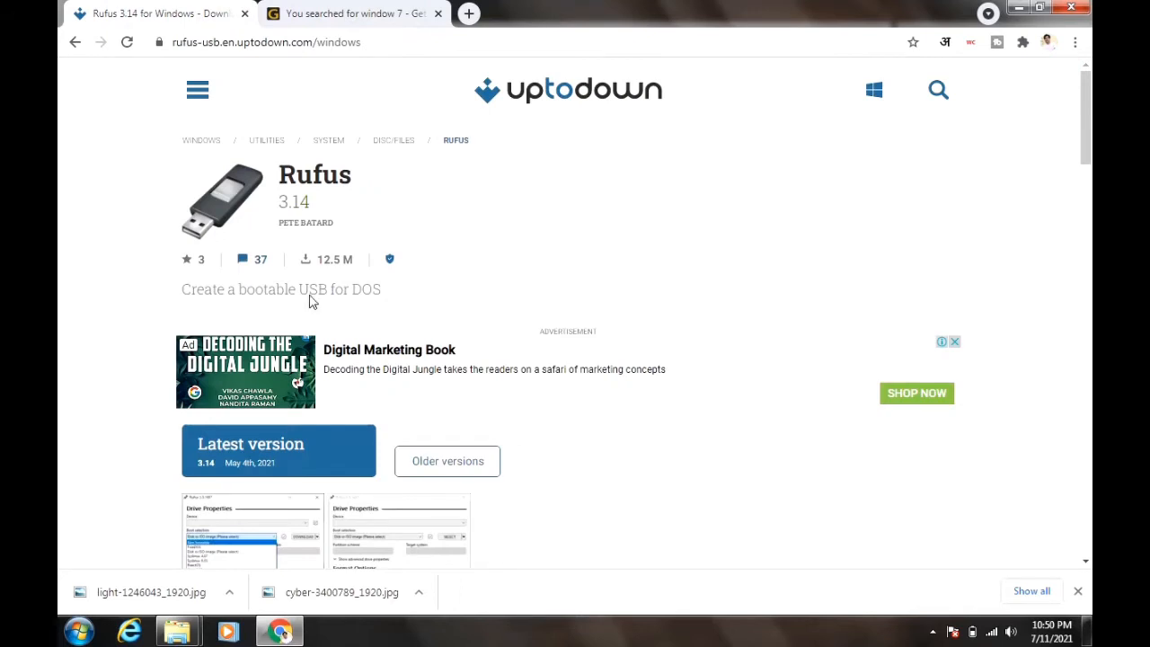
click(279, 631)
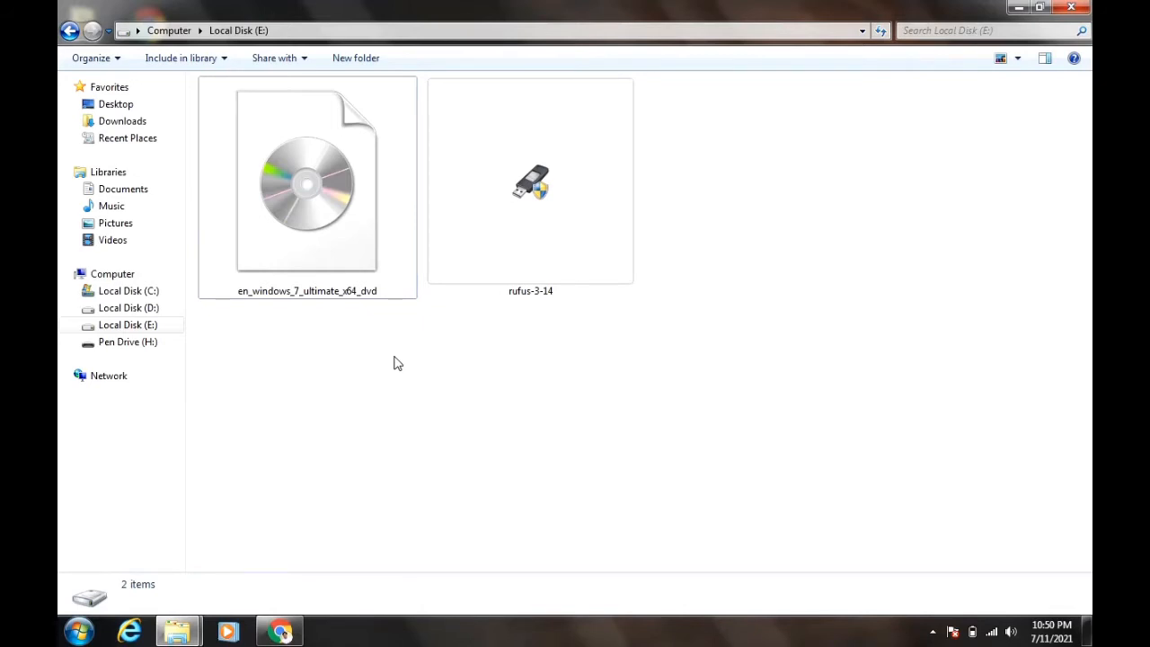
right_click(518, 204)
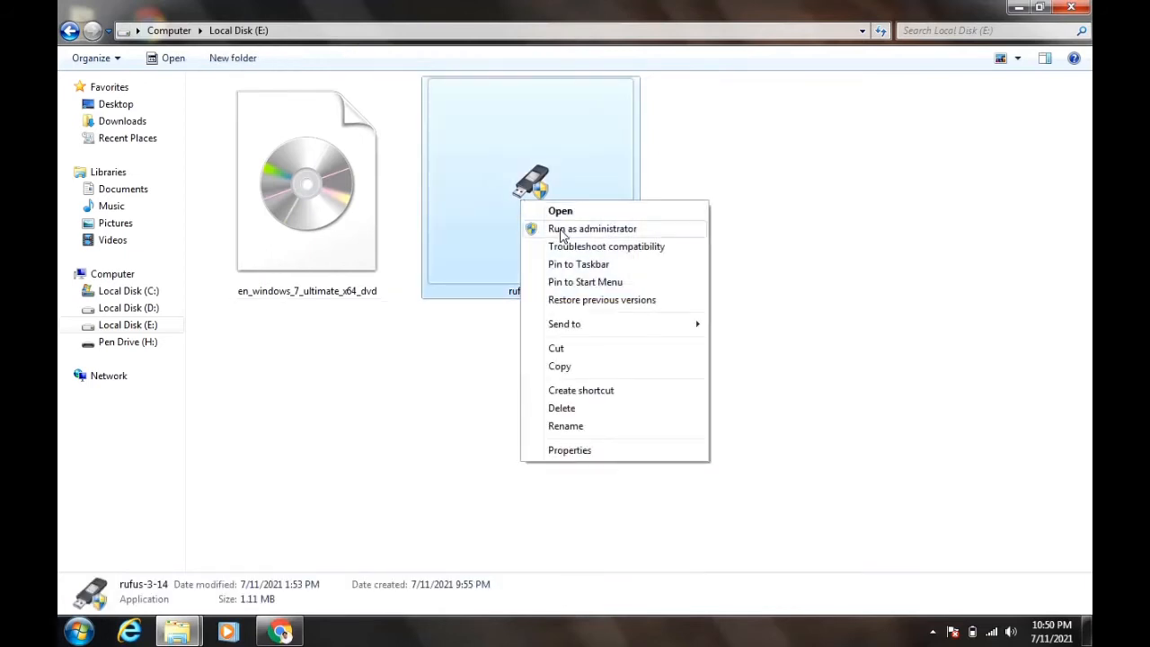
click(562, 230)
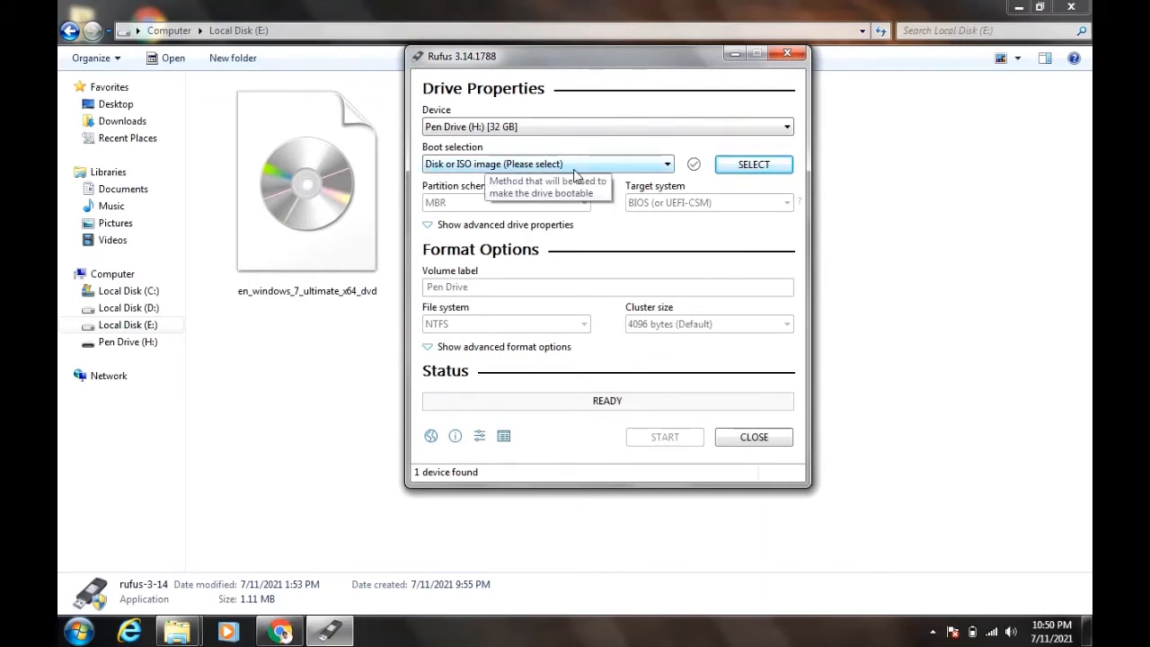
- Minimize Rufus and quick-format Pen Drive (H:) as NTFS with a 4096-byte allocation unit size, then close the format dialog
click(732, 54)
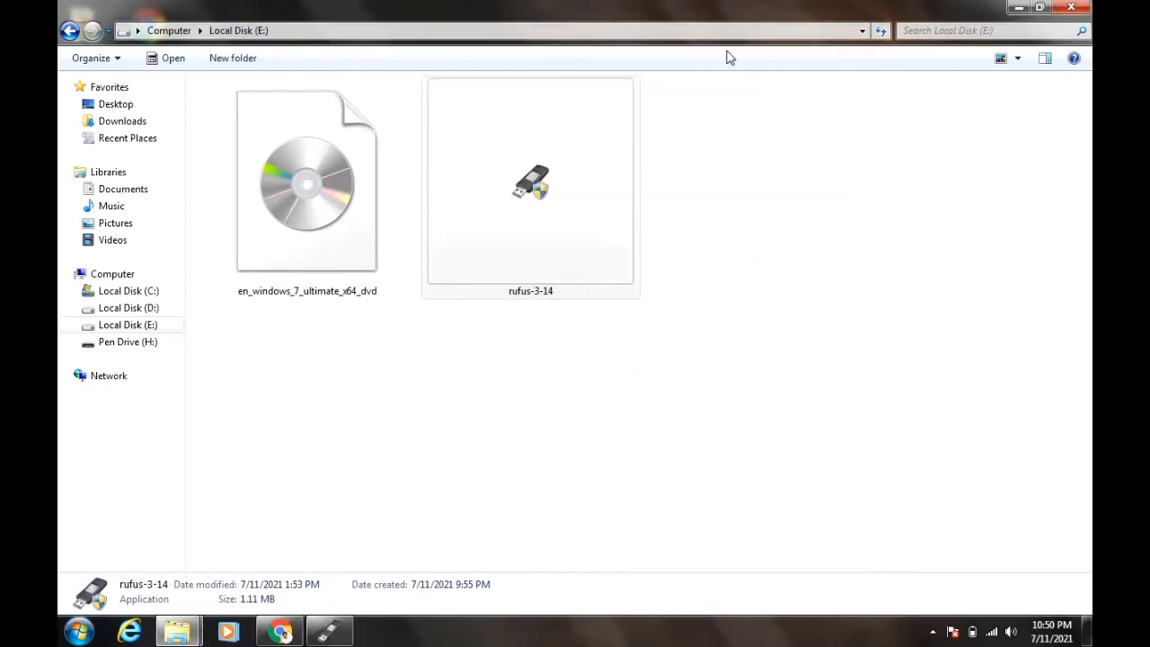
click(123, 274)
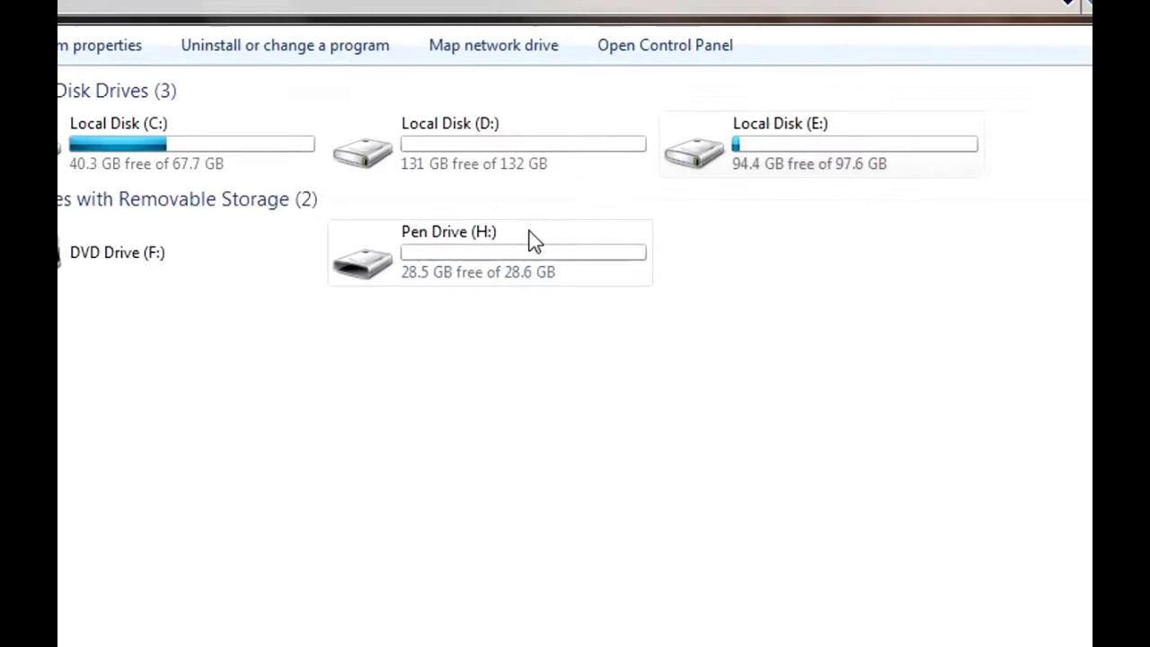
click(477, 269)
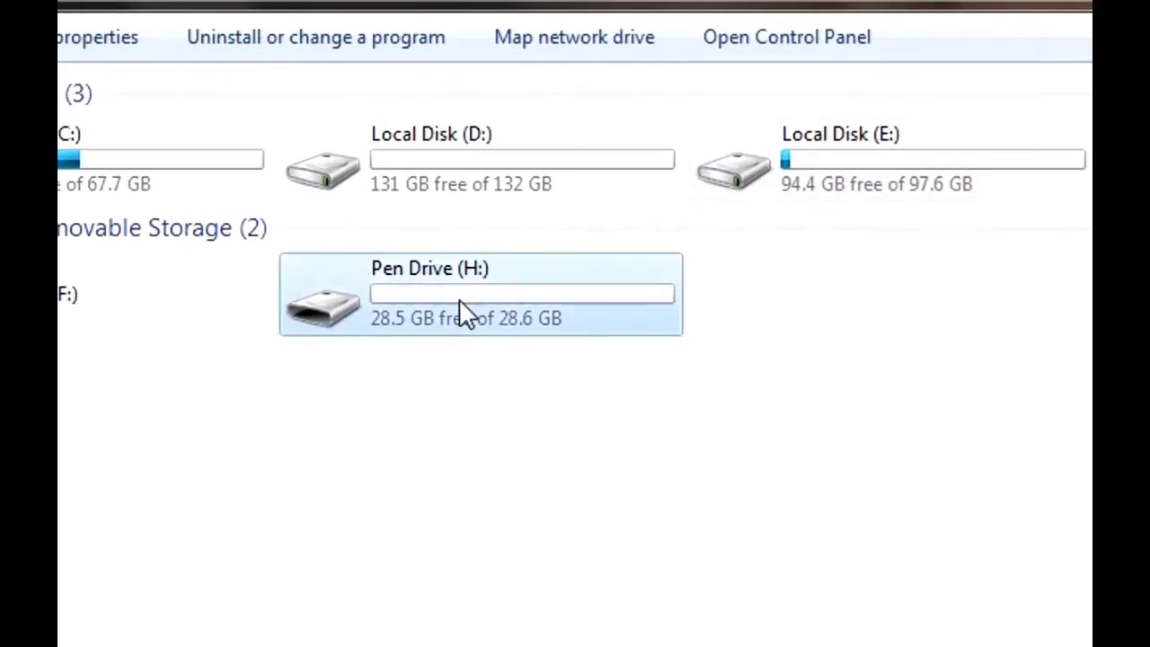
right_click(462, 310)
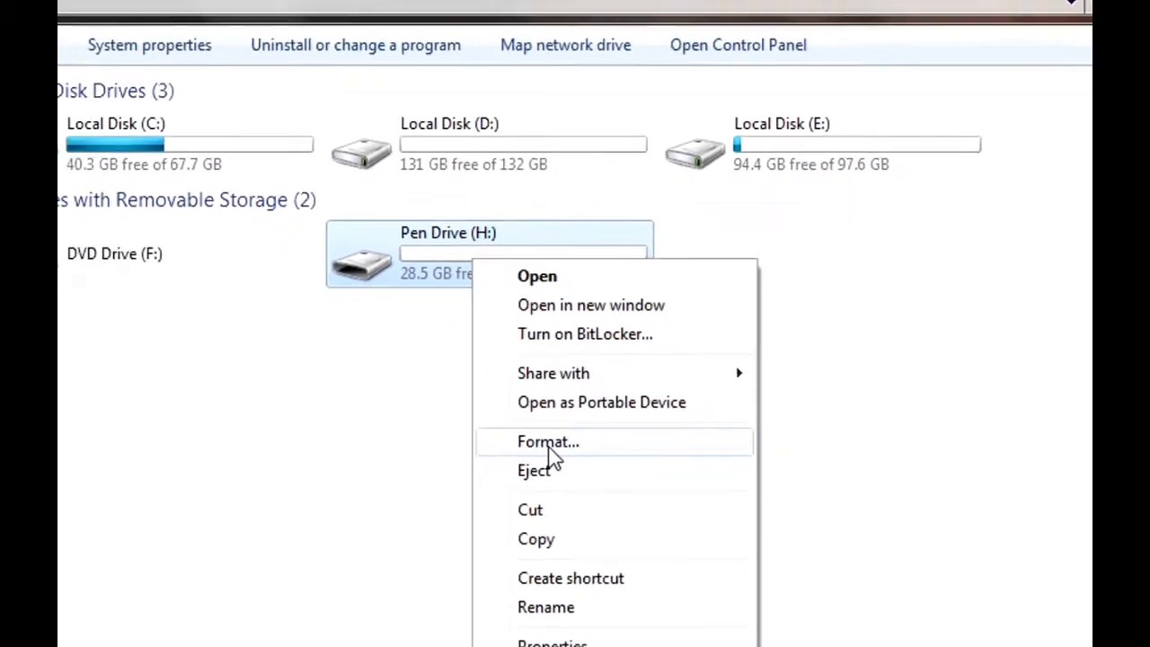
click(550, 444)
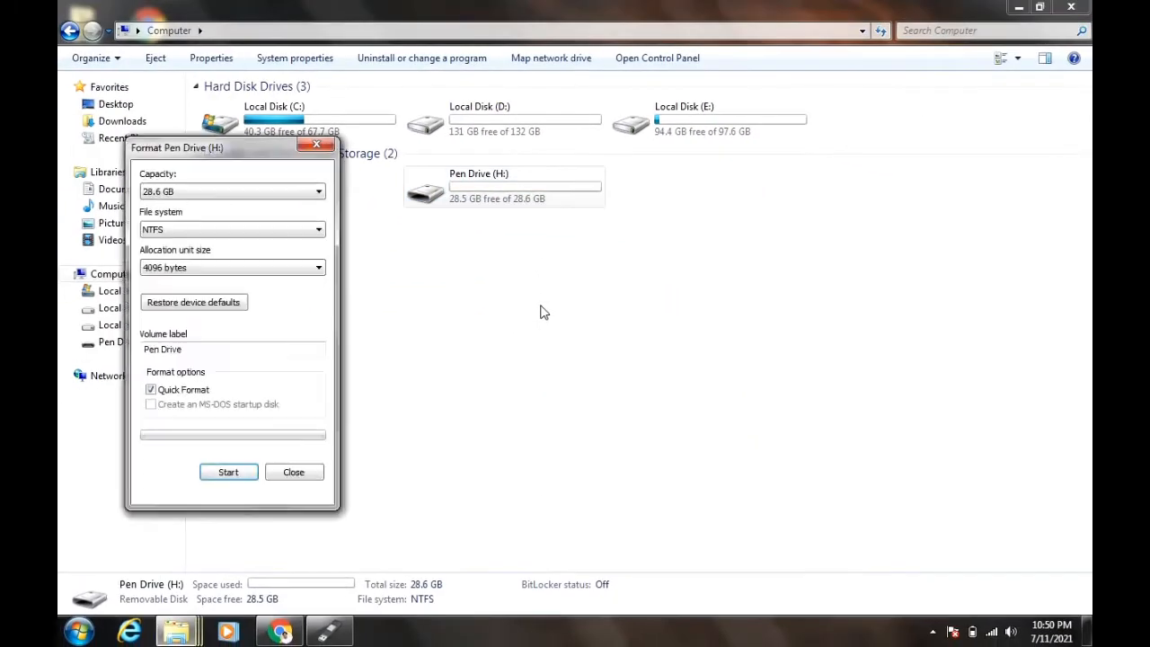
click(230, 473)
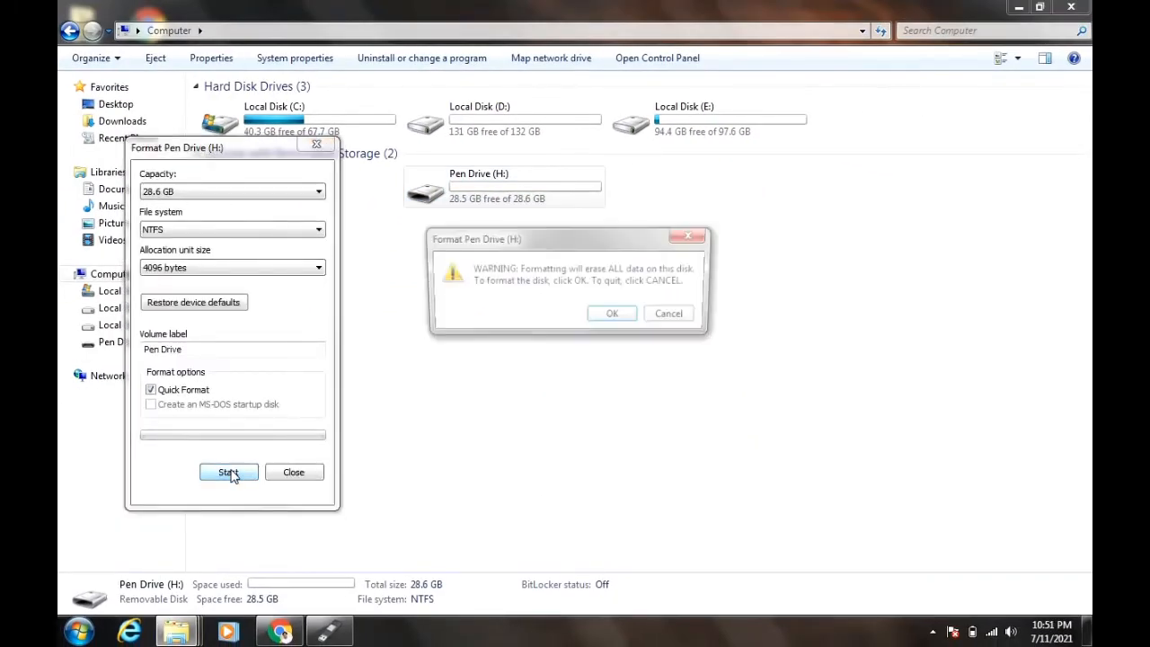
click(615, 317)
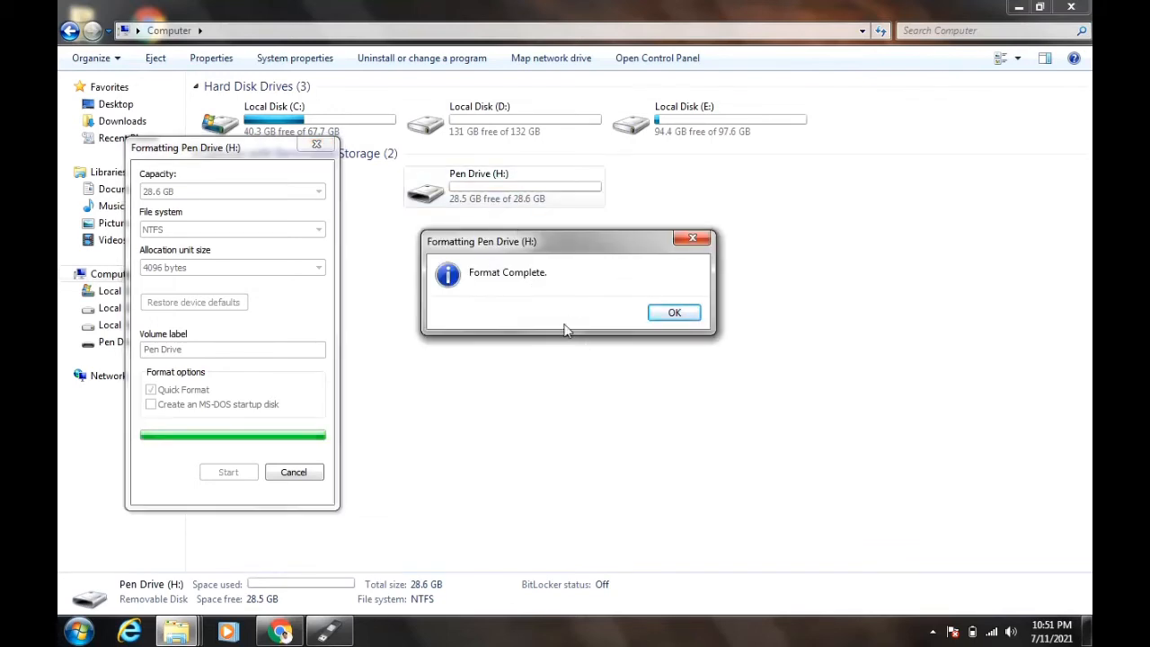
click(673, 313)
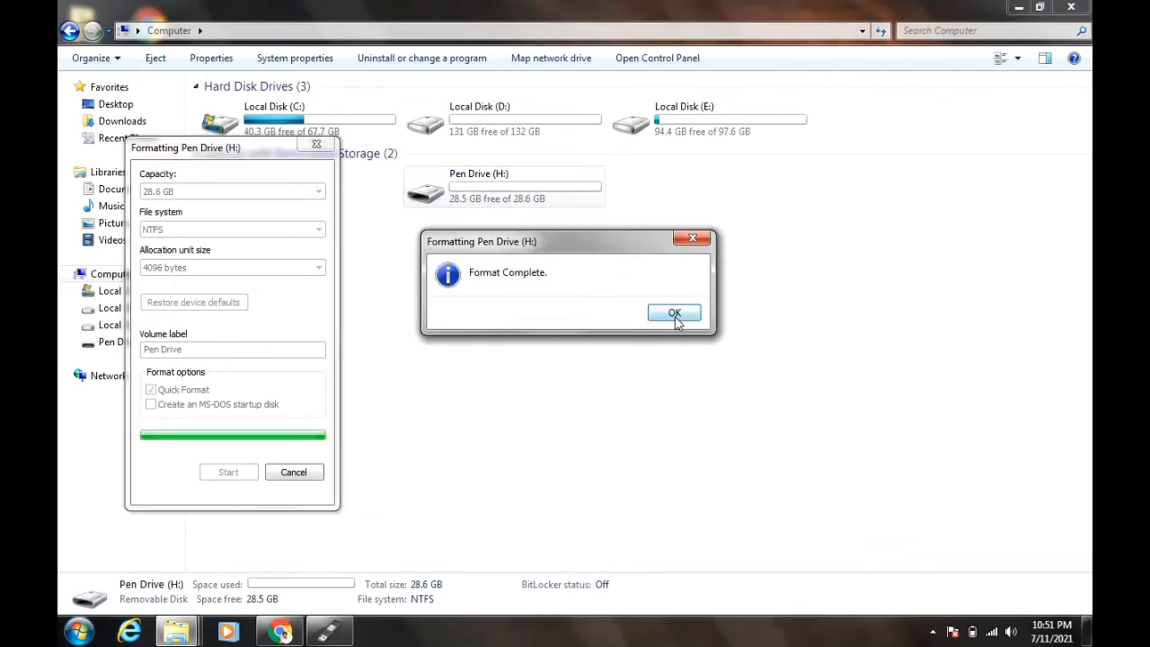
click(313, 146)
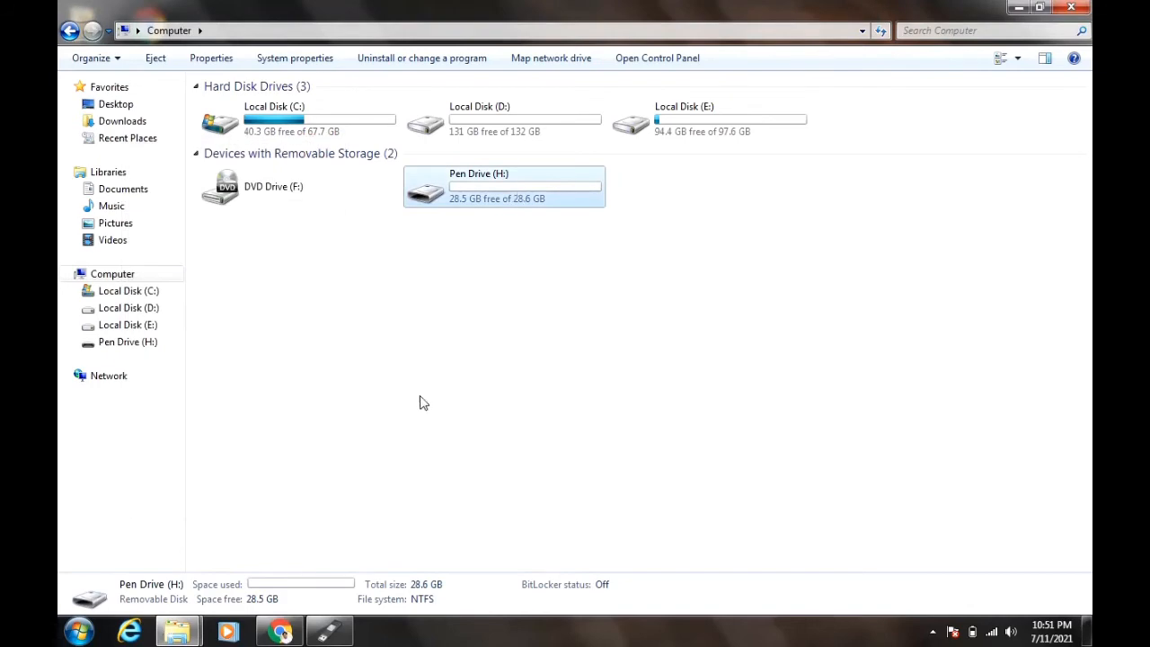
- Restore Rufus and keep Pen Drive (H:) as the device with Disk or ISO image as the boot selection
click(330, 631)
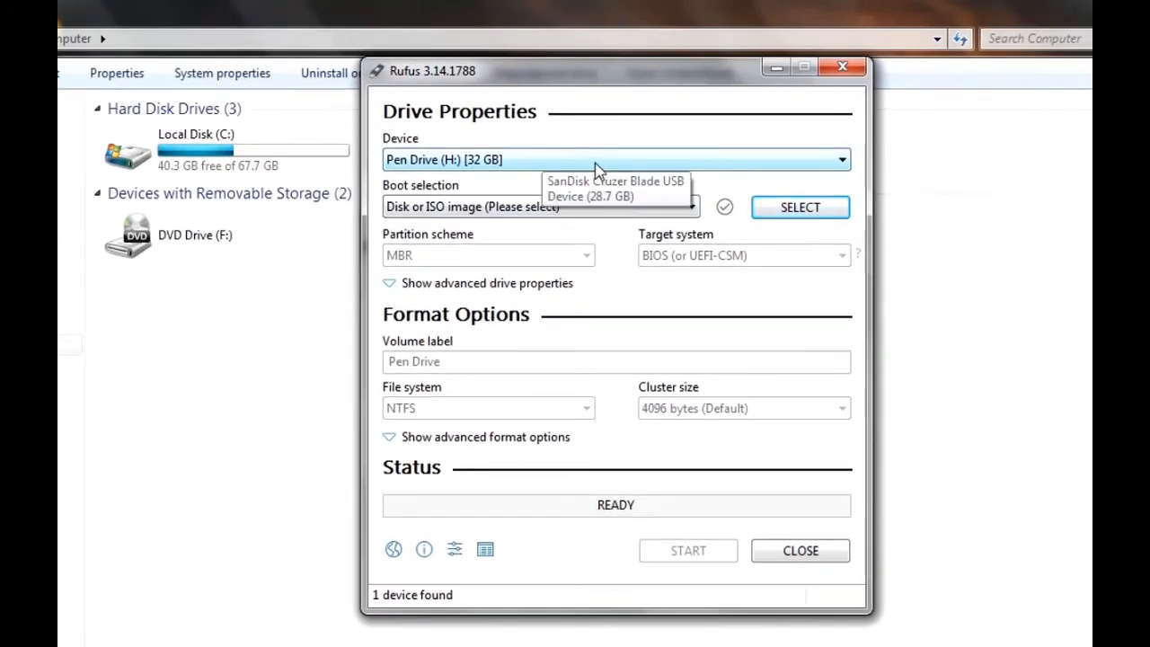
click(597, 163)
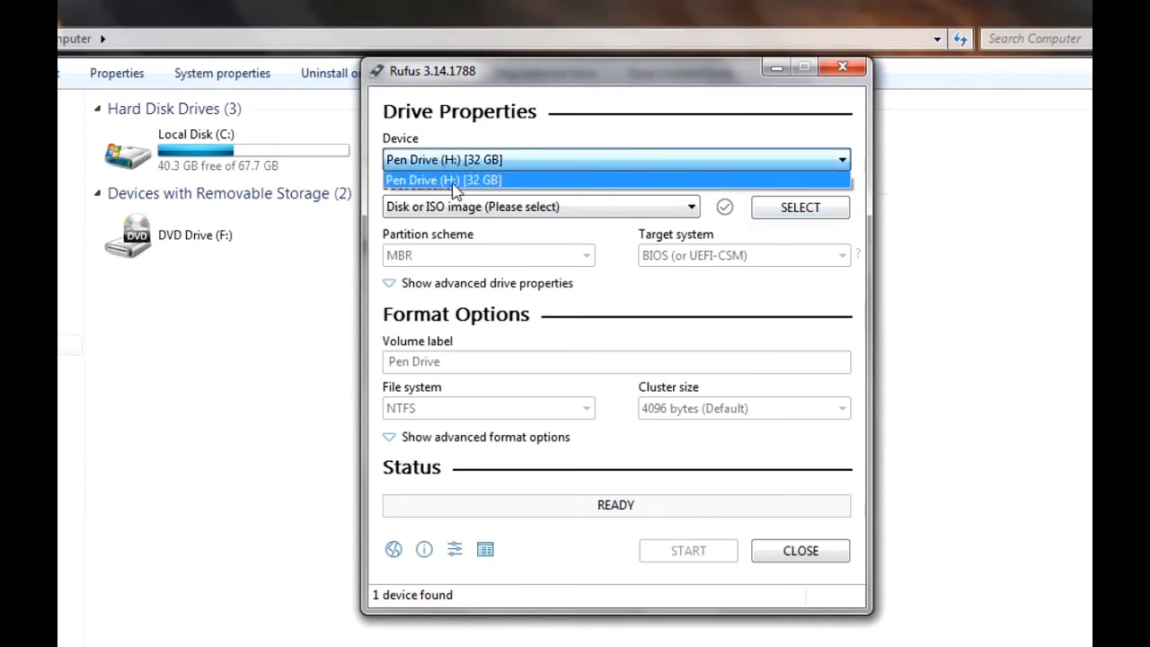
click(492, 140)
click(532, 208)
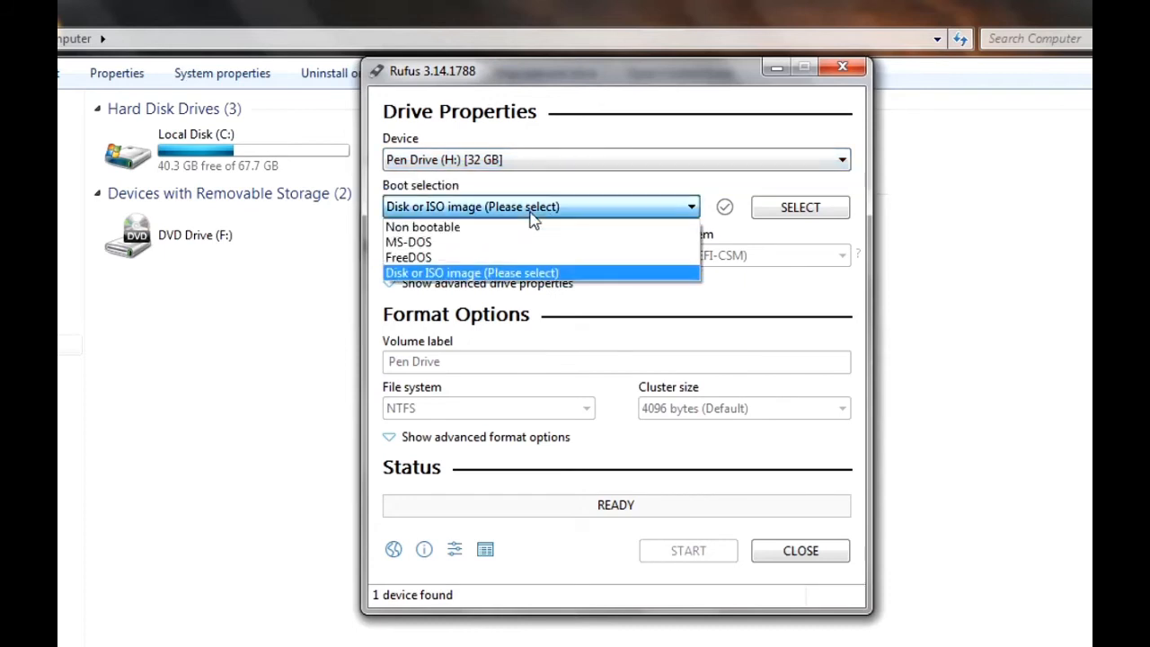
click(531, 274)
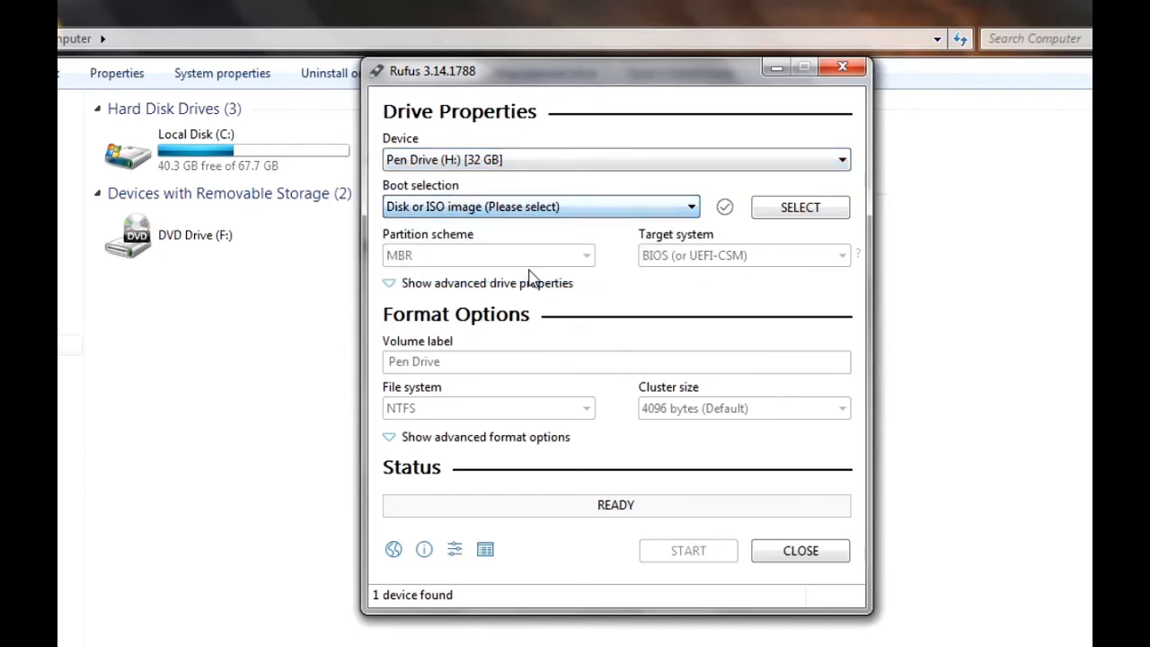
- Load en_windows_7_ultimate_x64_dvd from Local Disk (E:) as the boot image and set the partition scheme to MBR
click(815, 214)
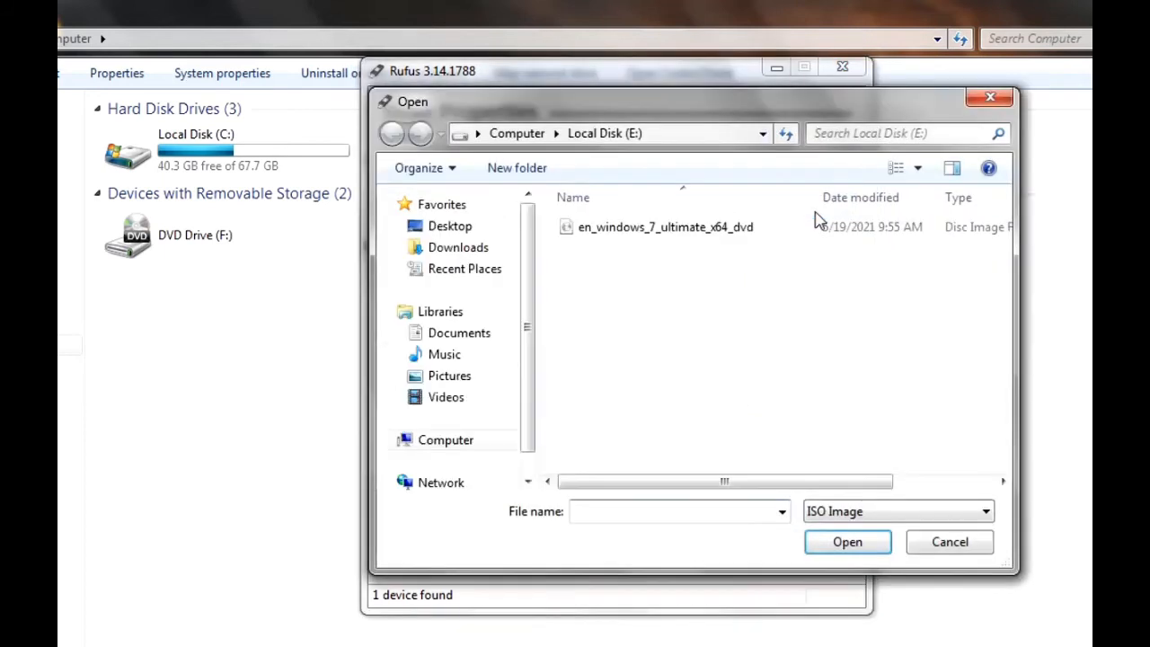
click(620, 229)
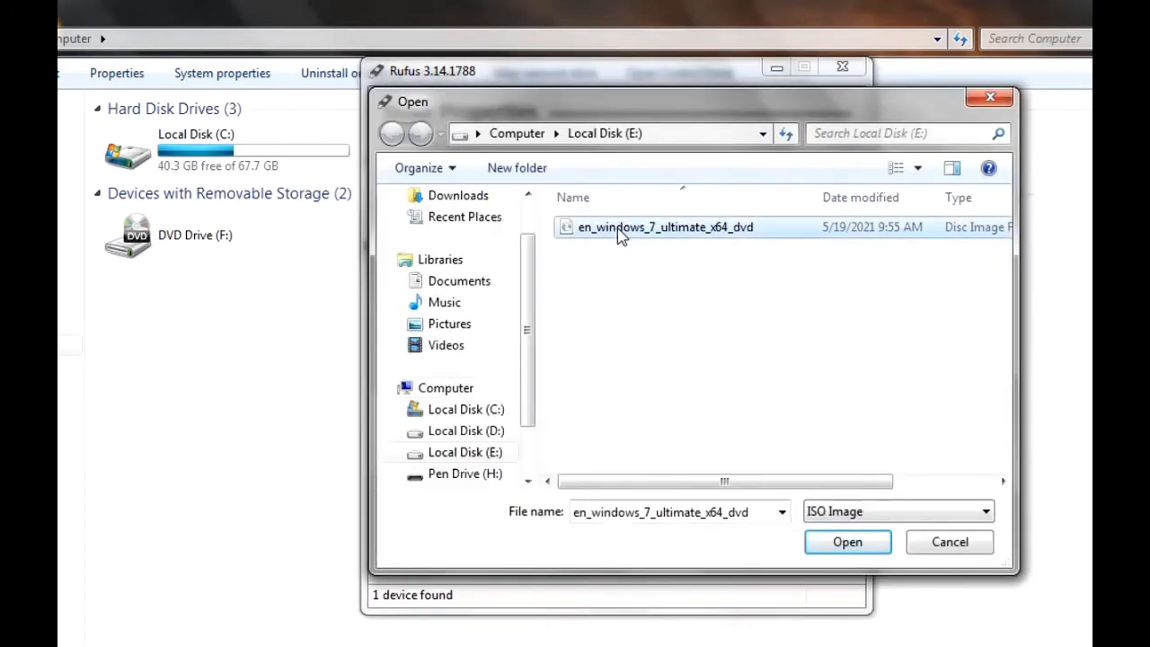
click(837, 543)
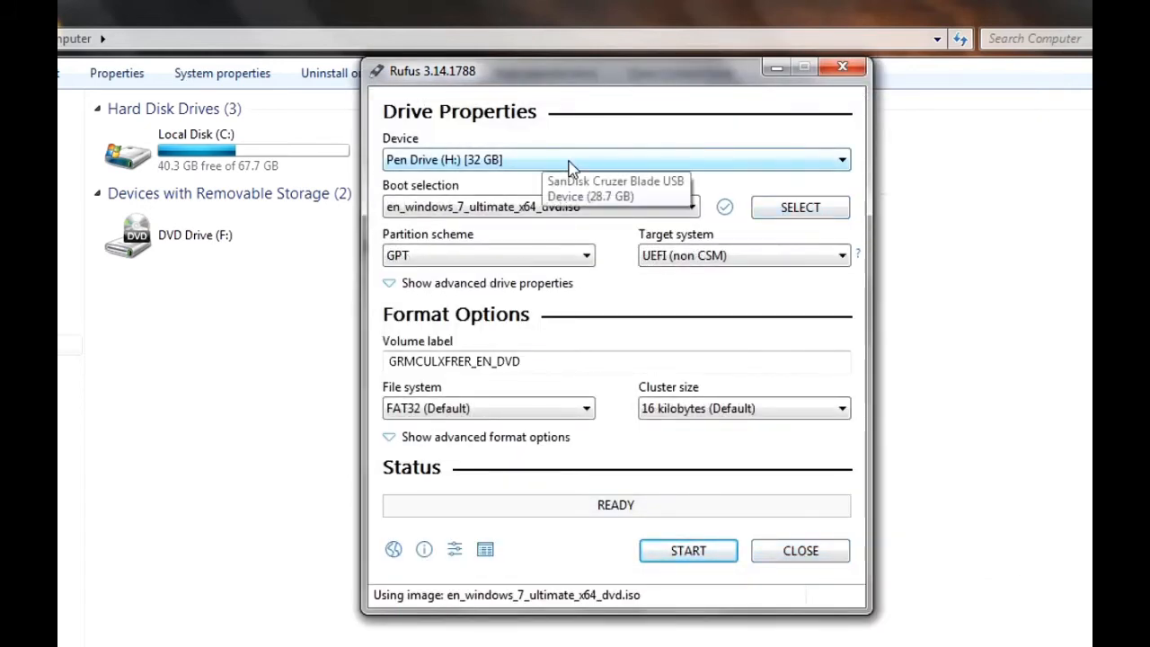
click(476, 259)
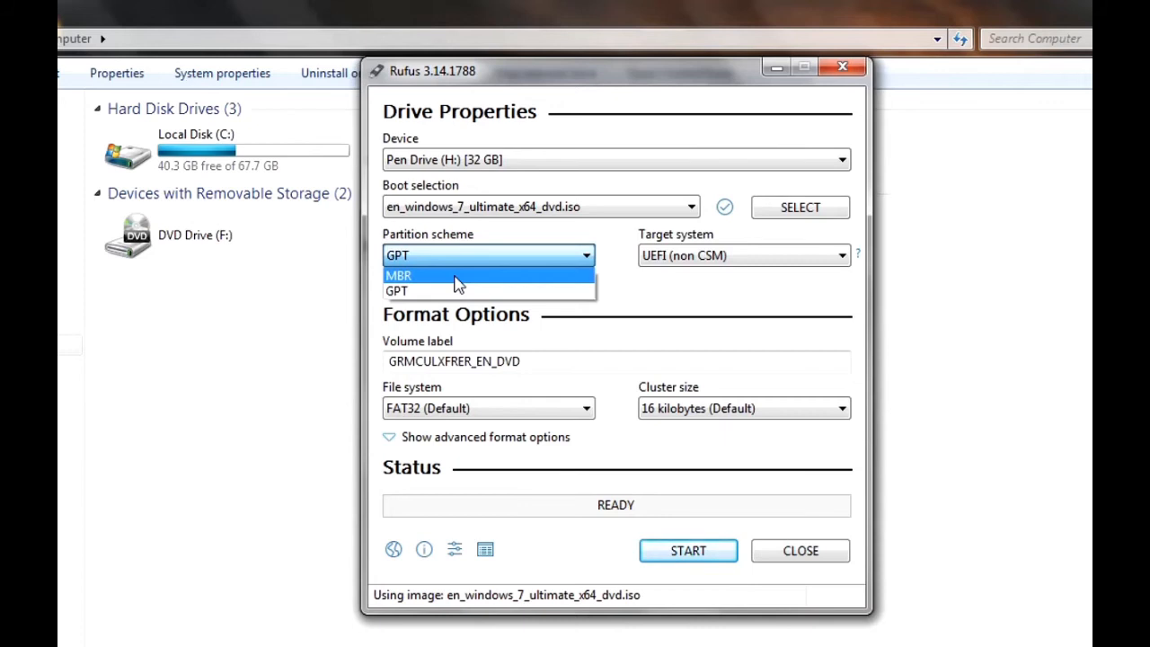
click(458, 285)
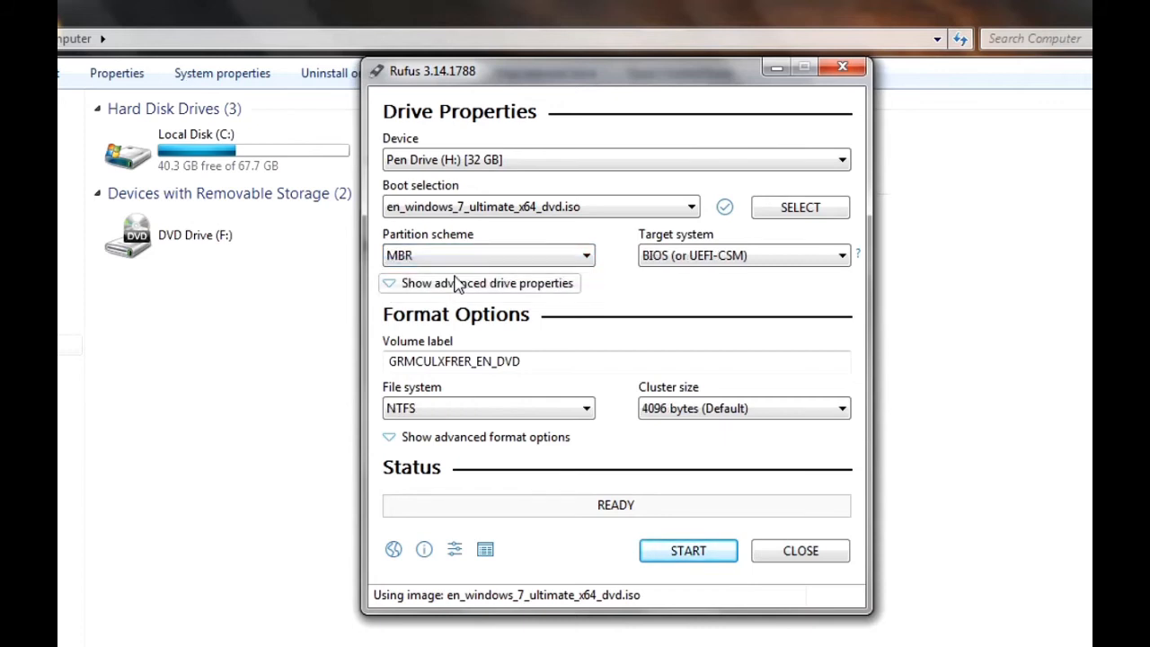
- Try GPT as the partition scheme, switch it back to MBR and review the available scheme options
click(441, 260)
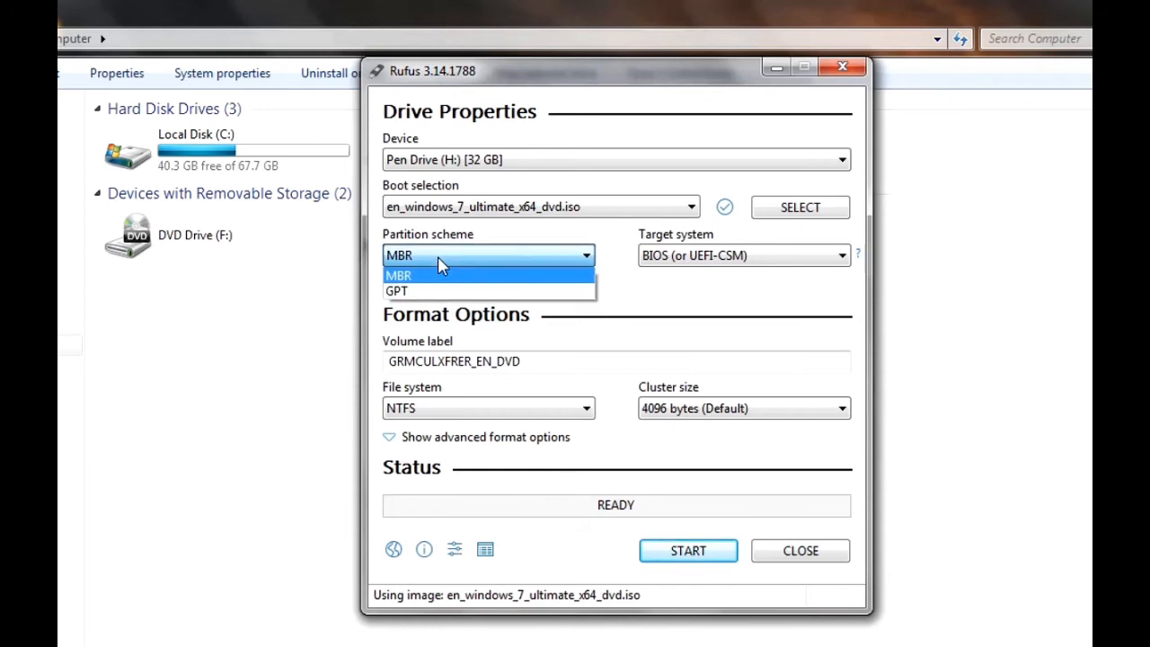
click(442, 258)
click(446, 260)
click(434, 293)
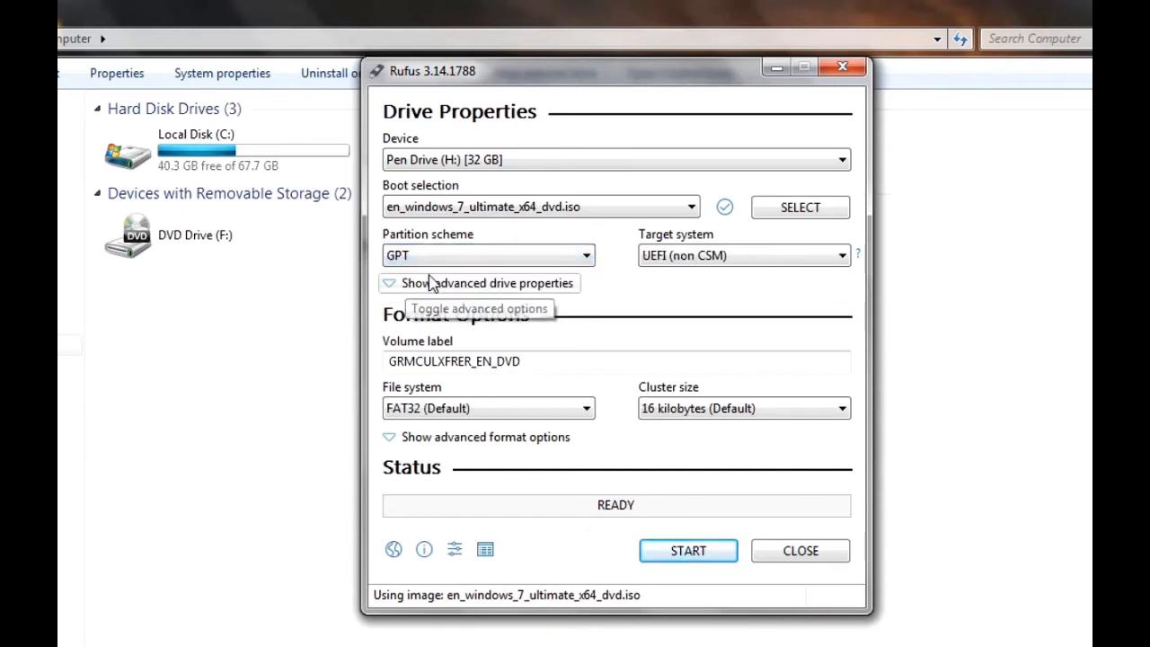
click(430, 257)
click(427, 275)
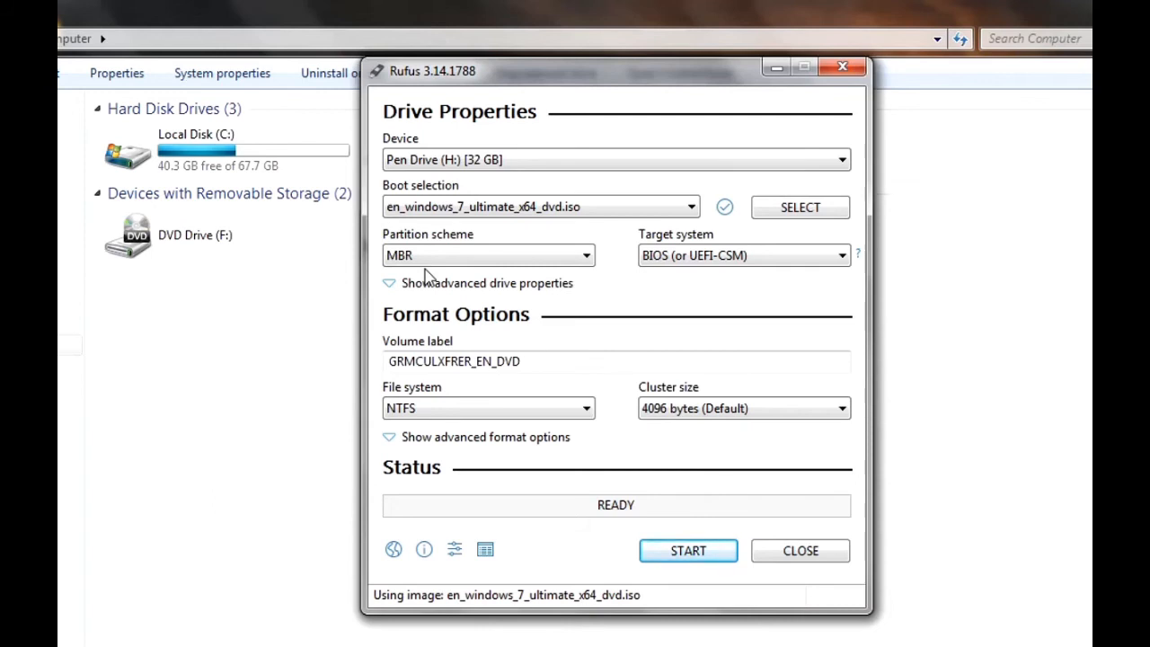
click(430, 258)
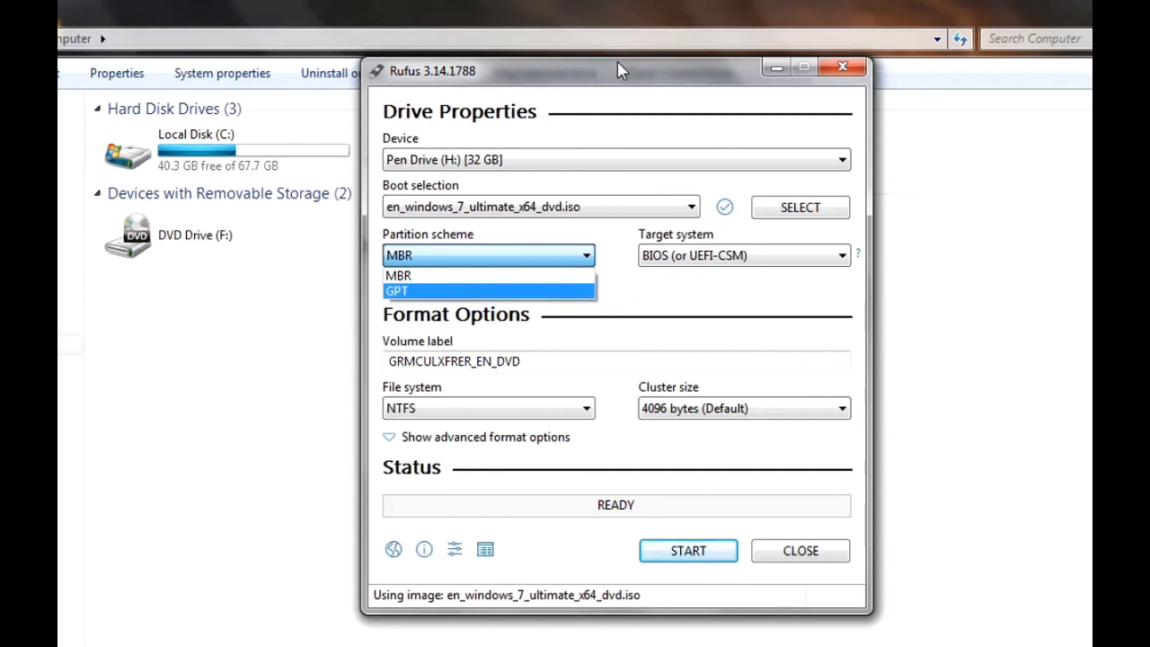
key(Up)
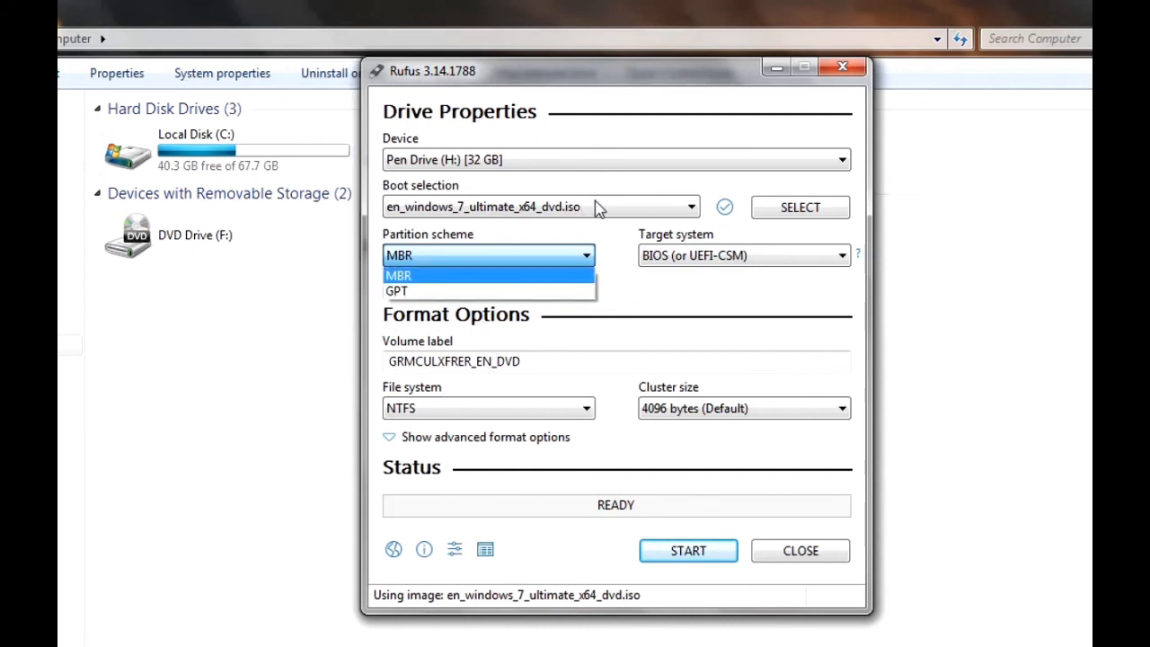